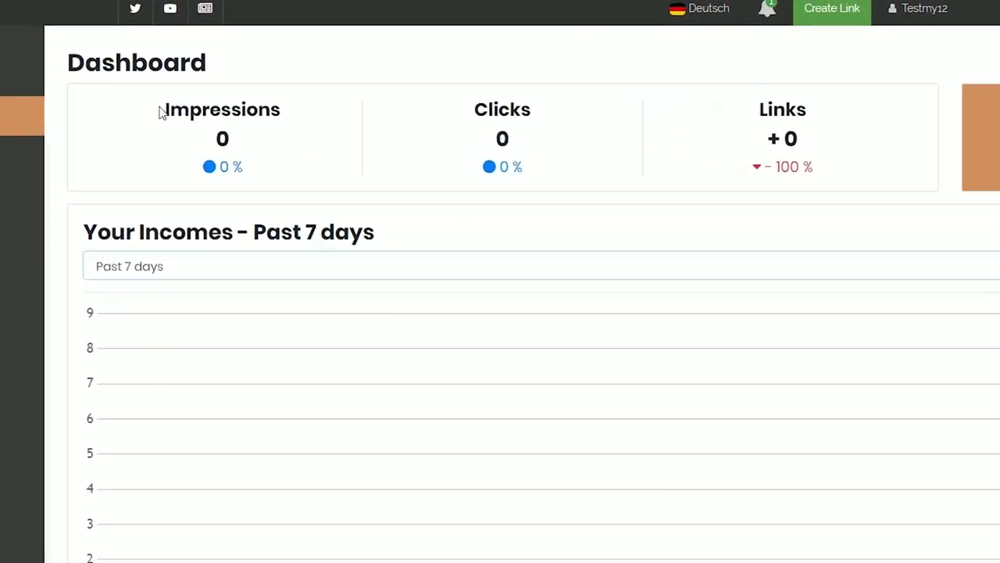
# - Examine the impressions, clicks and links statistics and the seven-day income chart on the dashboard
pyautogui.moveTo(160, 111); pyautogui.dragTo(281, 112)
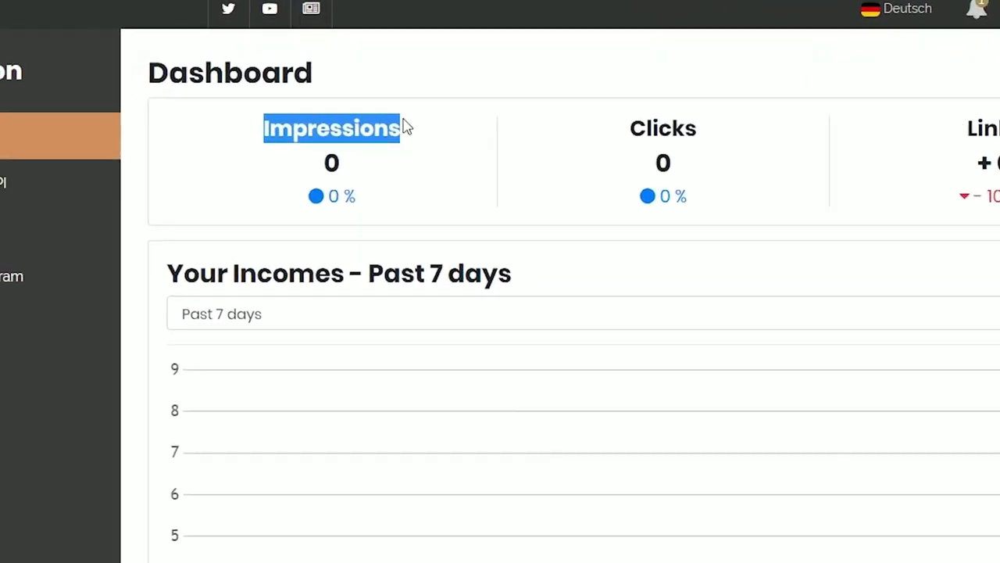
pyautogui.click(308, 120)
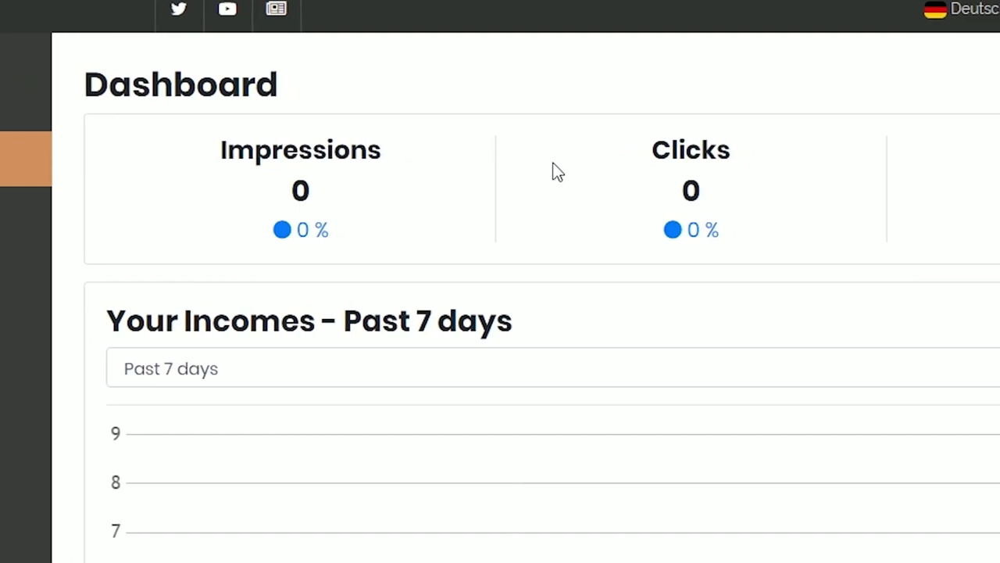
pyautogui.moveTo(411, 168); pyautogui.dragTo(562, 151)
pyautogui.click(563, 150)
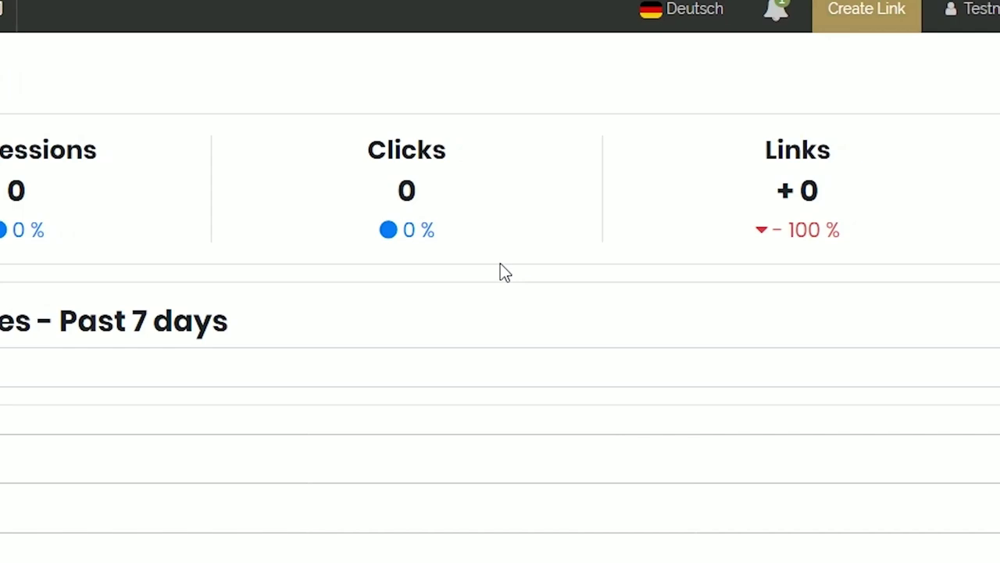
pyautogui.moveTo(428, 156); pyautogui.dragTo(529, 159)
pyautogui.click(548, 158)
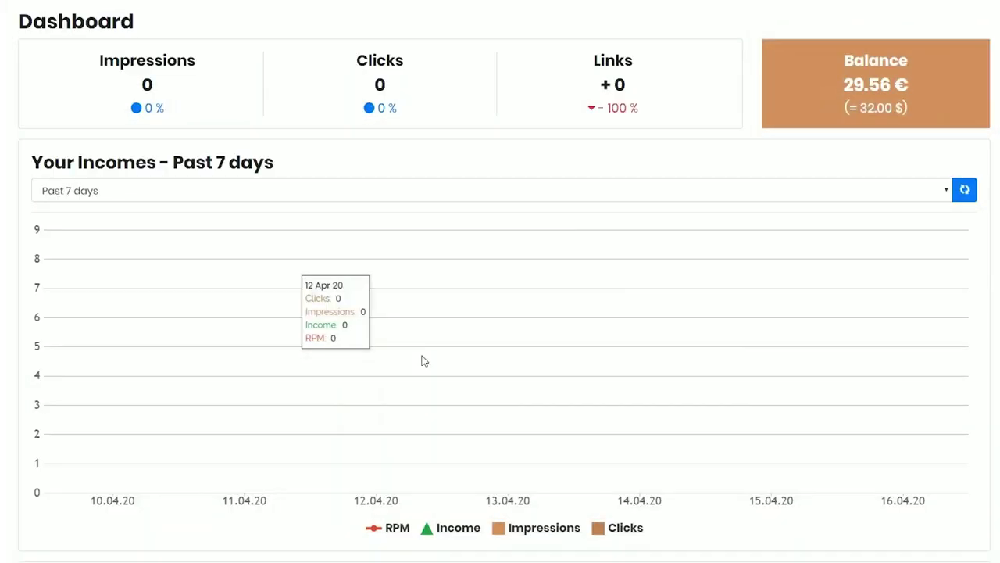
pyautogui.scroll(-3, 422, 361)
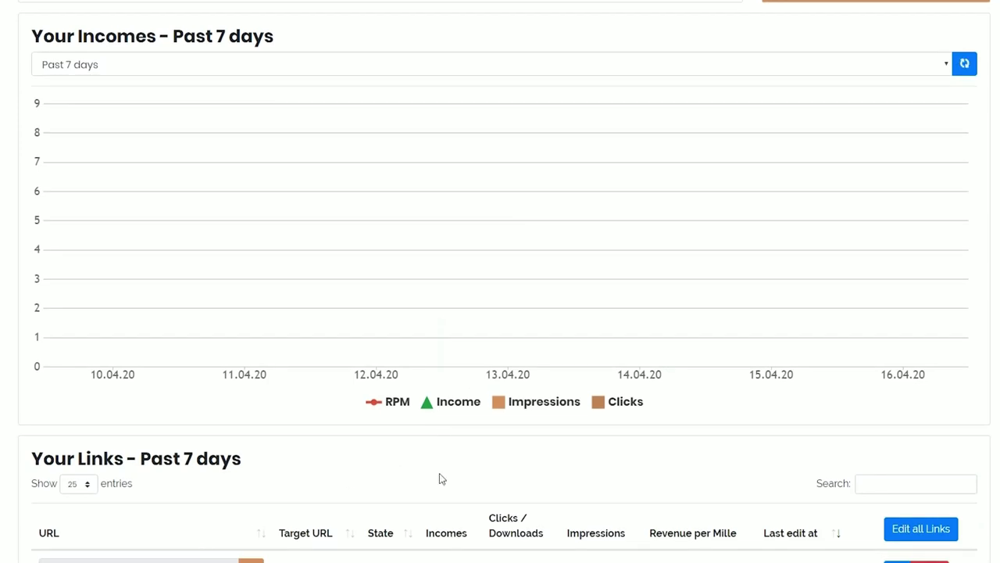
pyautogui.scroll(3, 430, 438)
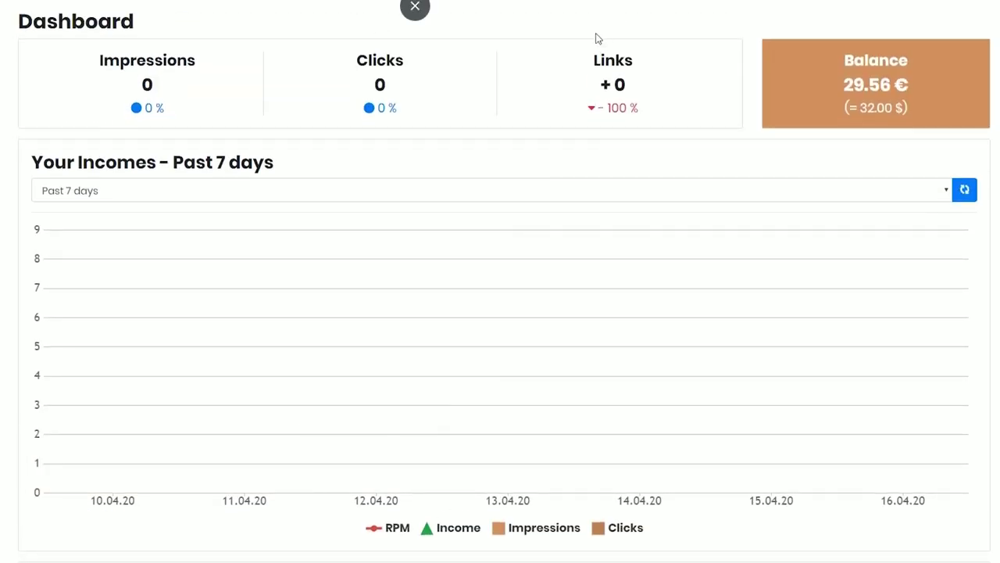
pyautogui.scroll(1, 571, 117)
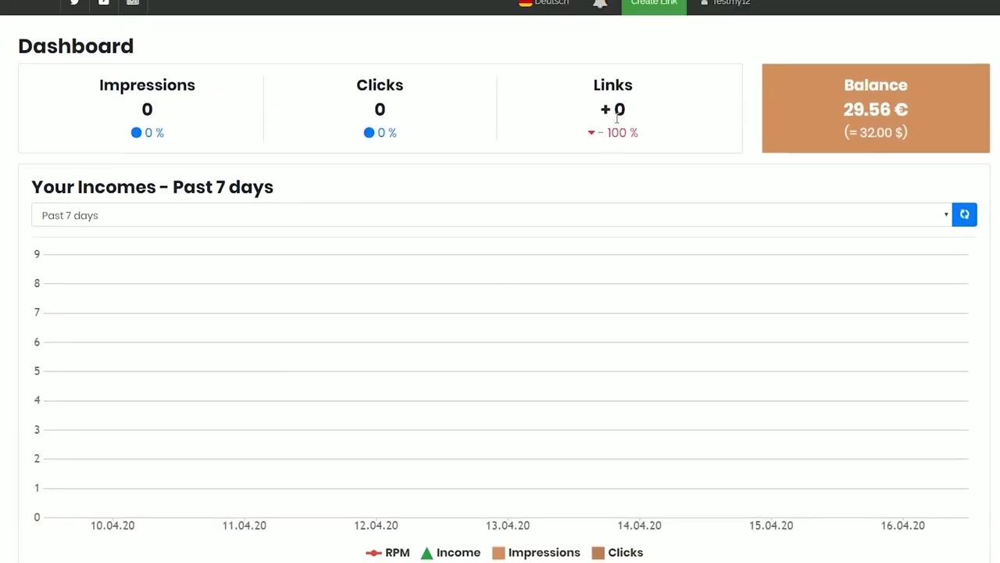
# - Create a download link named TestDownload with the first standard icon and an up-to-down.net sharing URL ending in testdownload
pyautogui.click(640, 7)
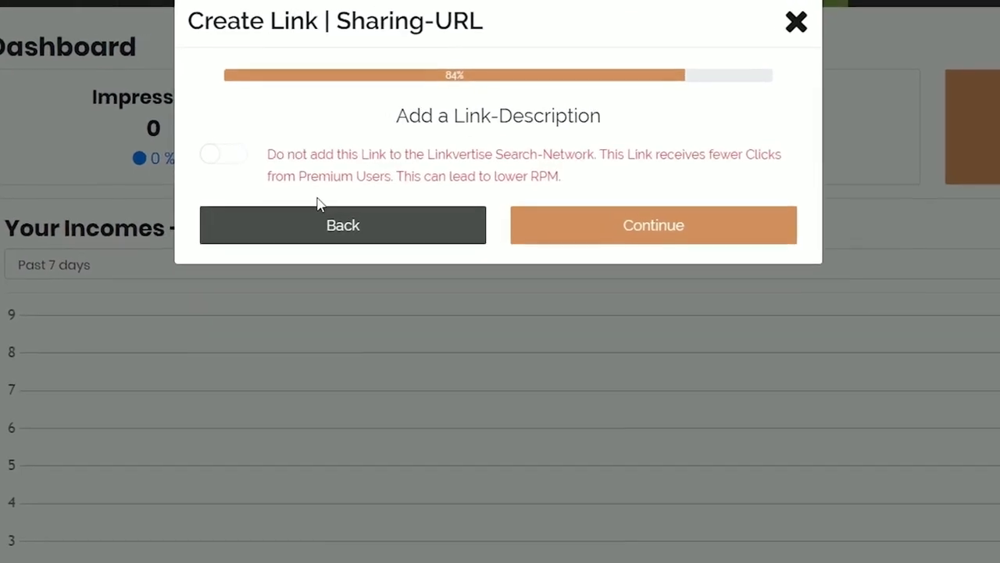
pyautogui.click(344, 191)
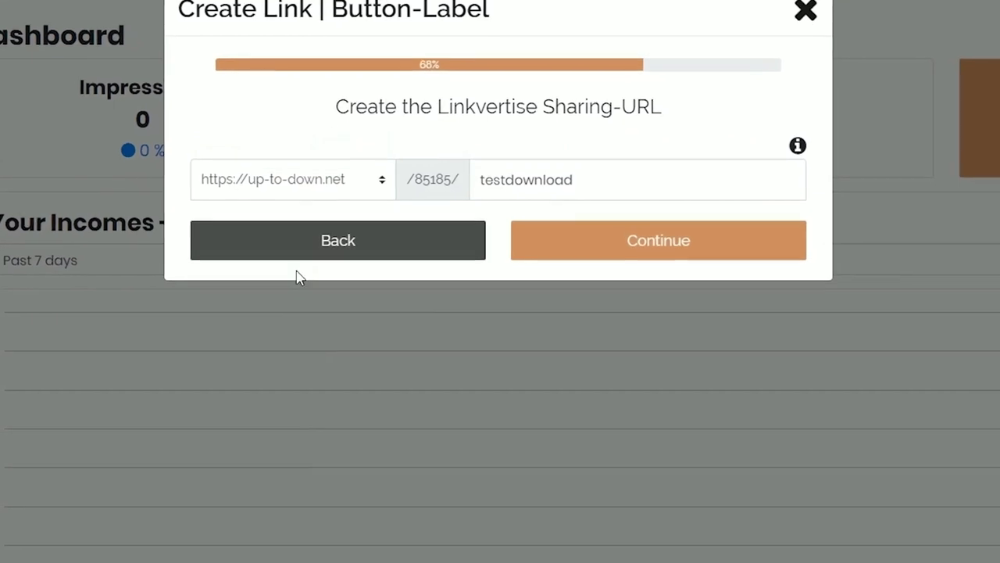
pyautogui.click(340, 218)
pyautogui.click(302, 428)
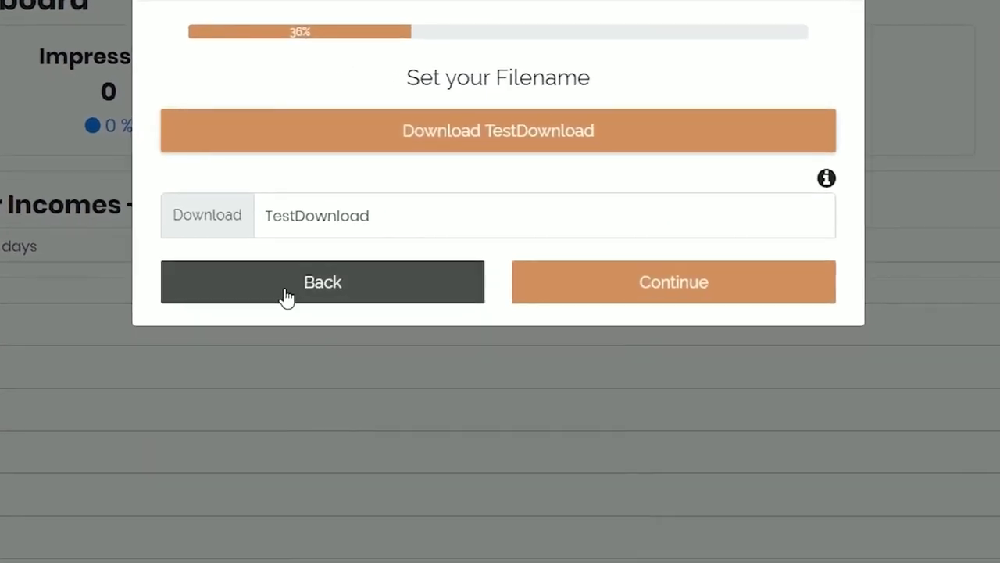
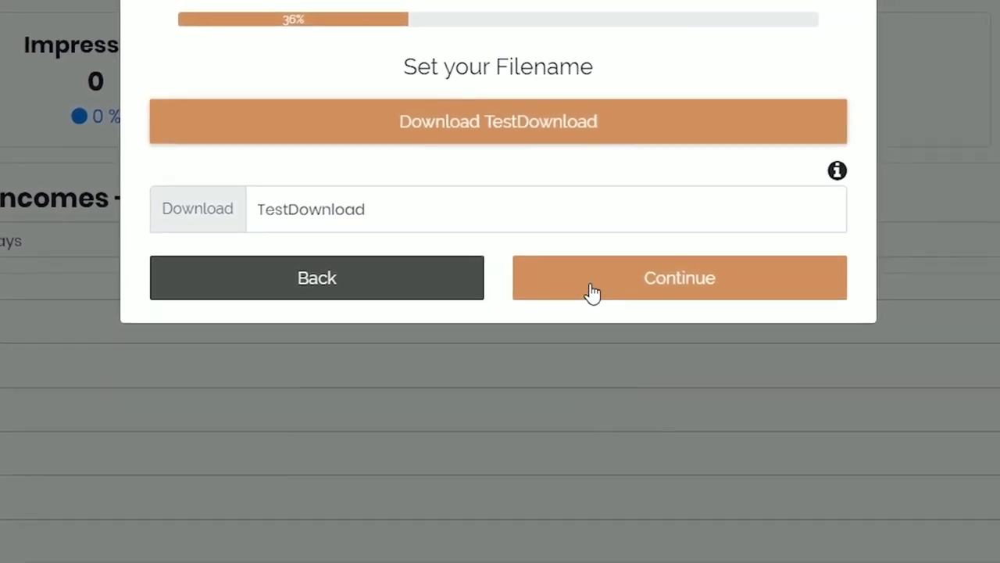
pyautogui.click(592, 292)
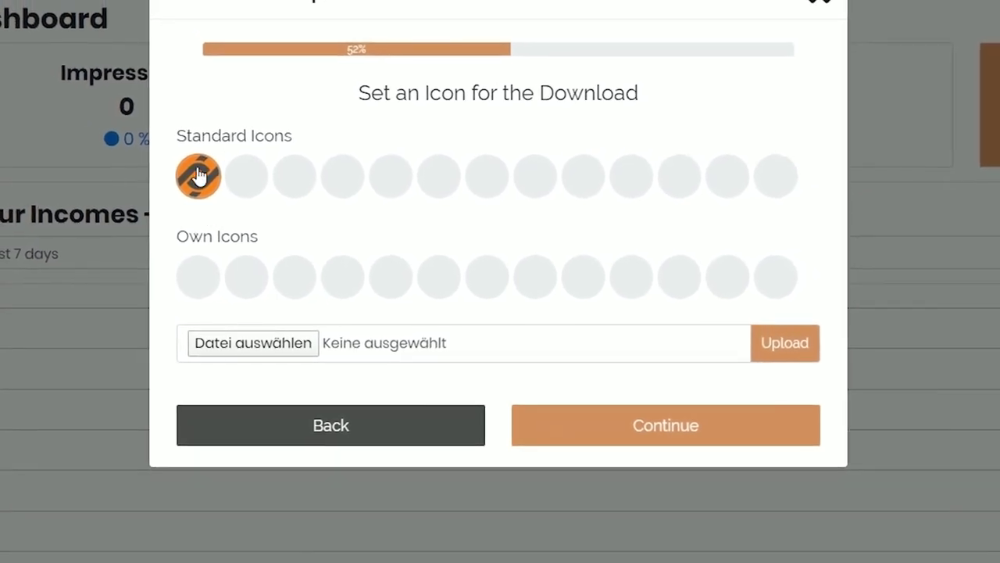
pyautogui.click(576, 425)
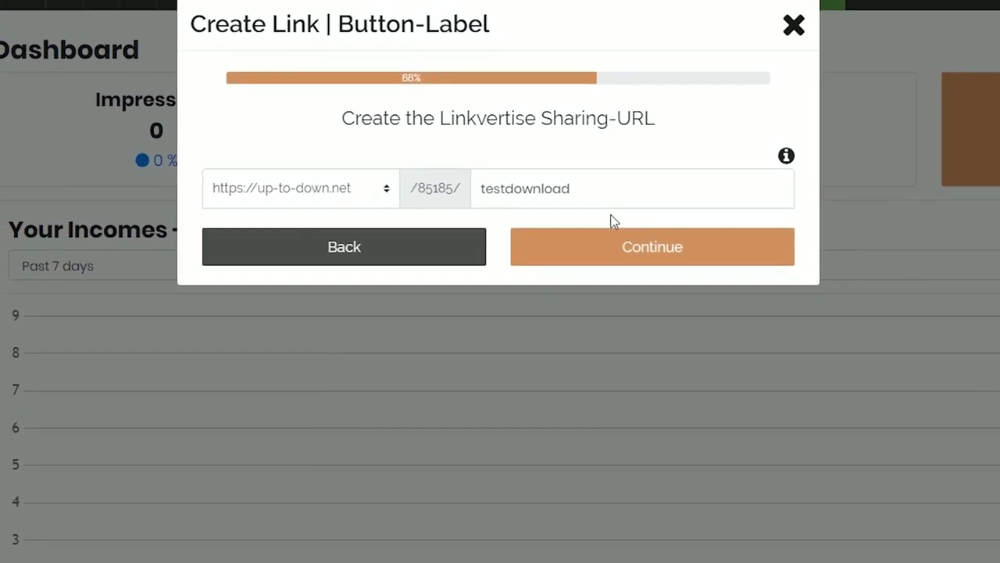
pyautogui.moveTo(506, 190); pyautogui.dragTo(628, 196)
pyautogui.click(594, 274)
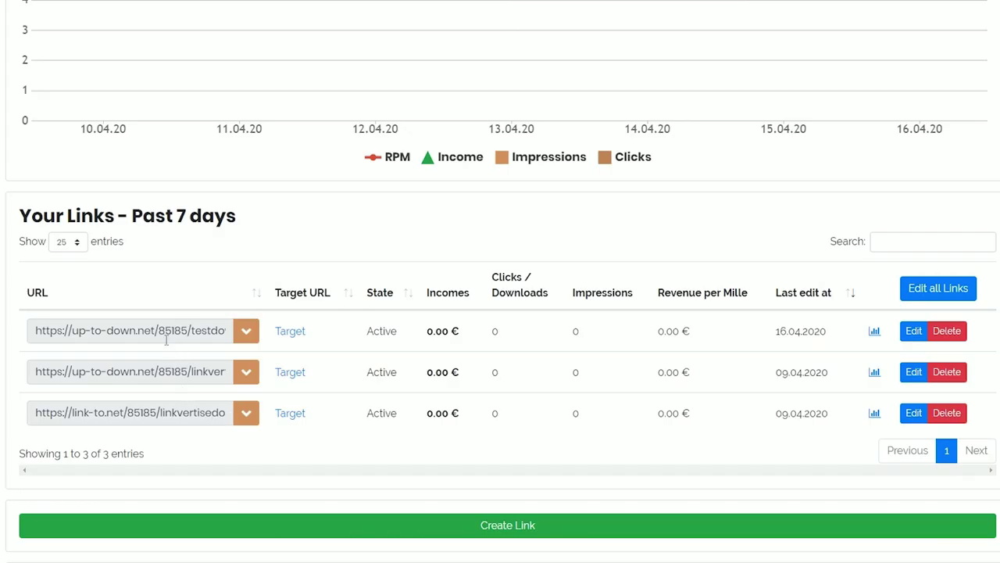
# - Copy the sharing URL of the testdownload link from the Your Links table
pyautogui.click(33, 330)
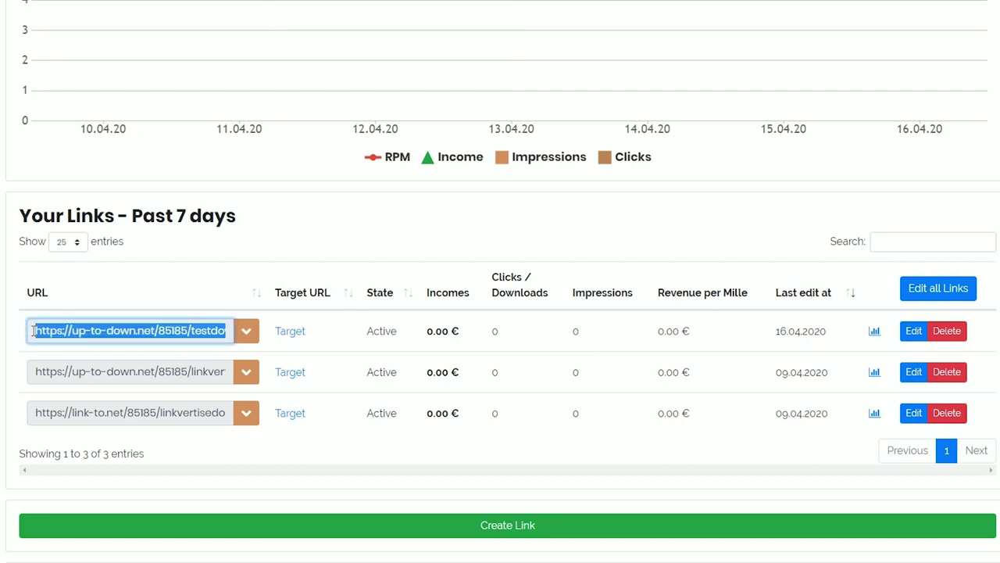
pyautogui.rightClick(77, 328)
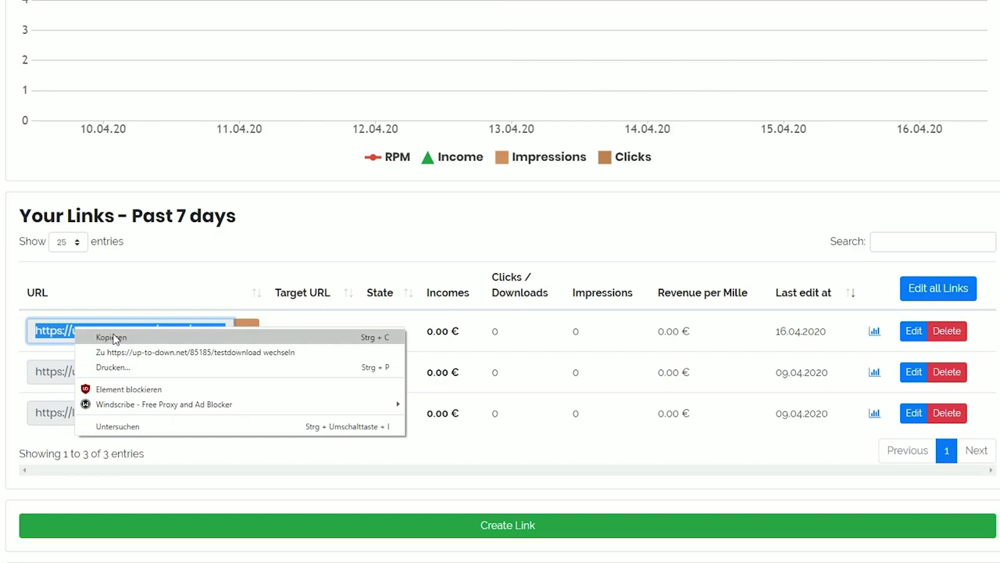
pyautogui.click(115, 333)
# - Look through the program policies and open the Full Script API page
pyautogui.scroll(-6, 273, 403)
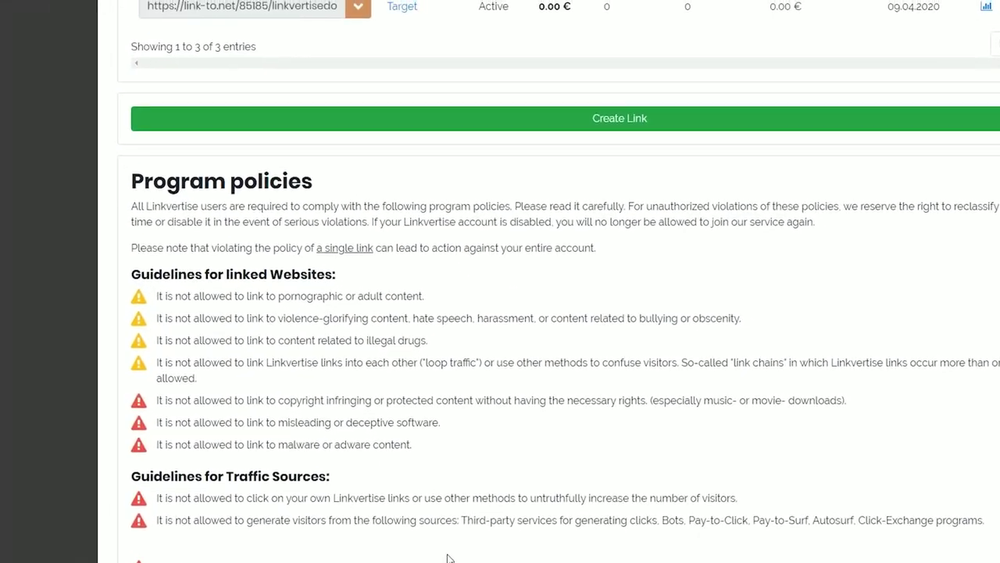
pyautogui.scroll(10, 460, 501)
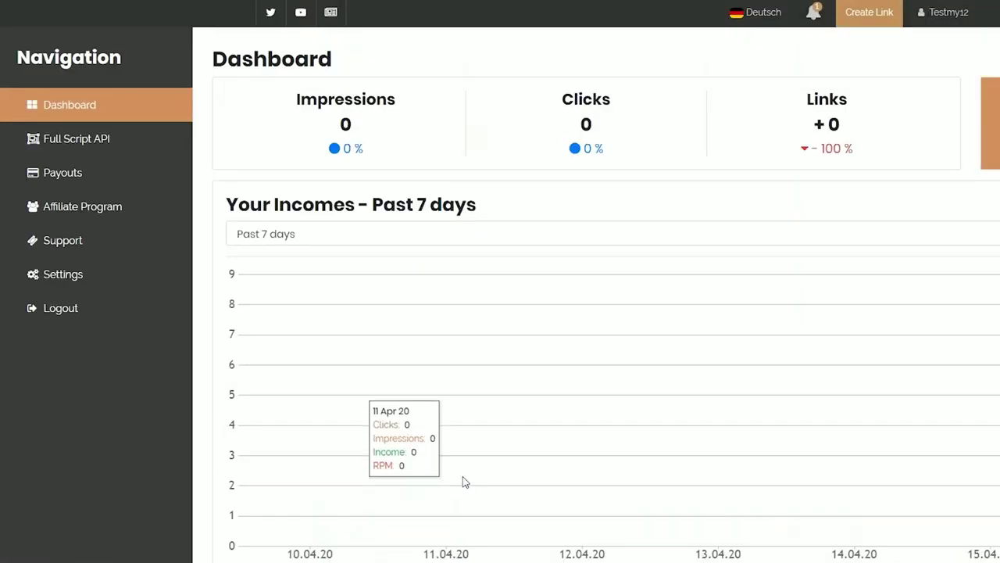
pyautogui.click(89, 147)
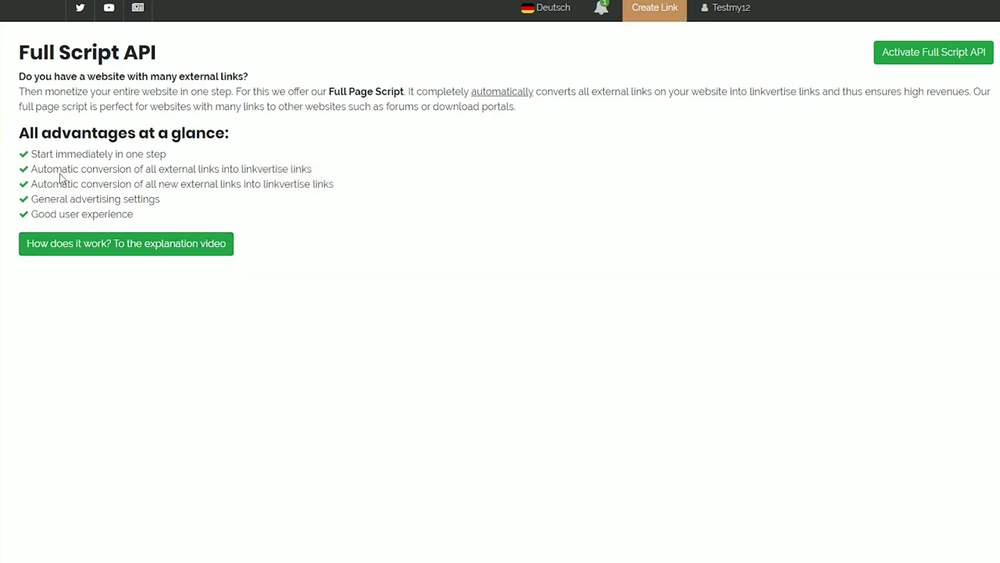
# - Open the Payouts page and review the payout request form, the transactions and the payout settings
pyautogui.click(98, 161)
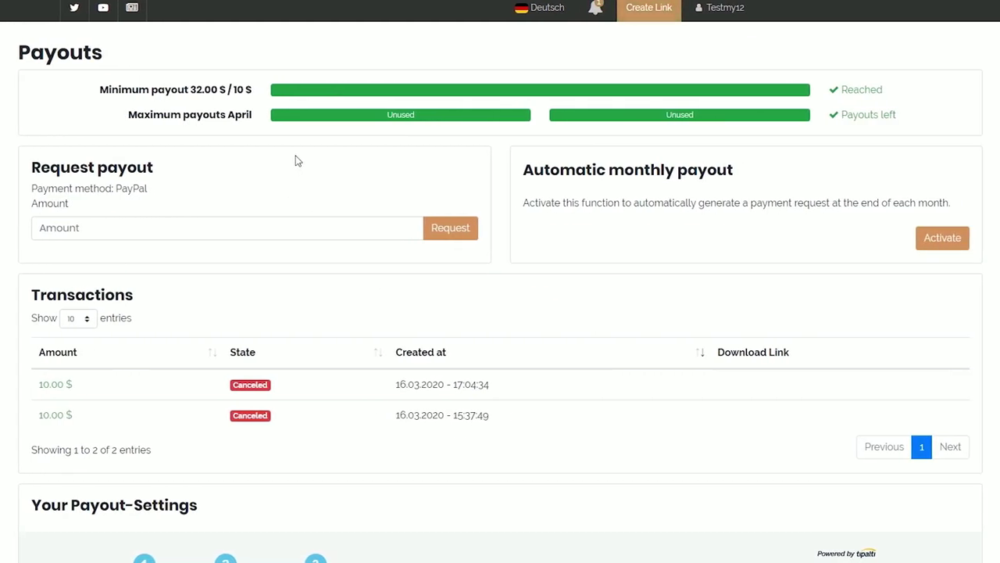
pyautogui.click(241, 234)
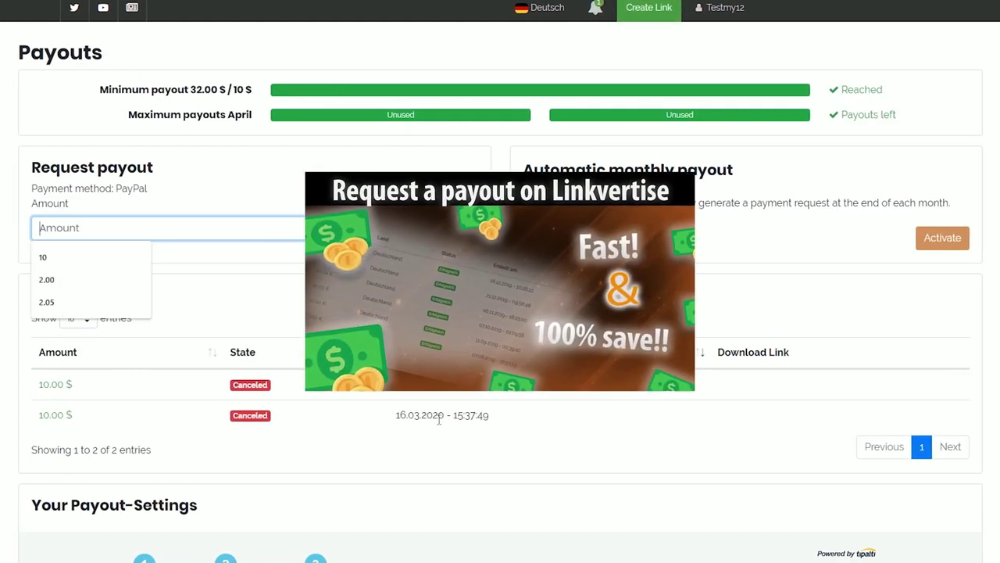
pyautogui.scroll(-5, 449, 431)
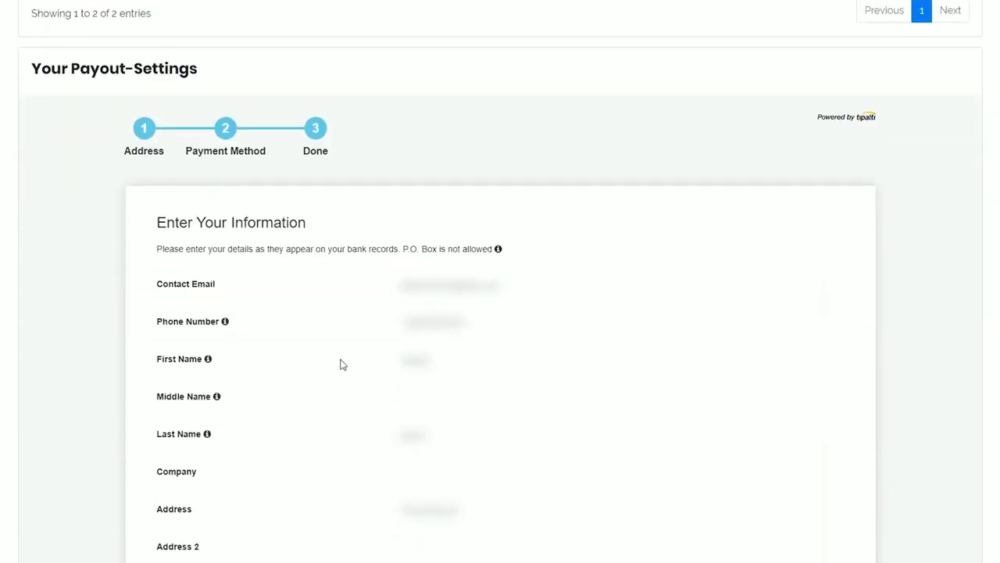
pyautogui.scroll(-2, 254, 264)
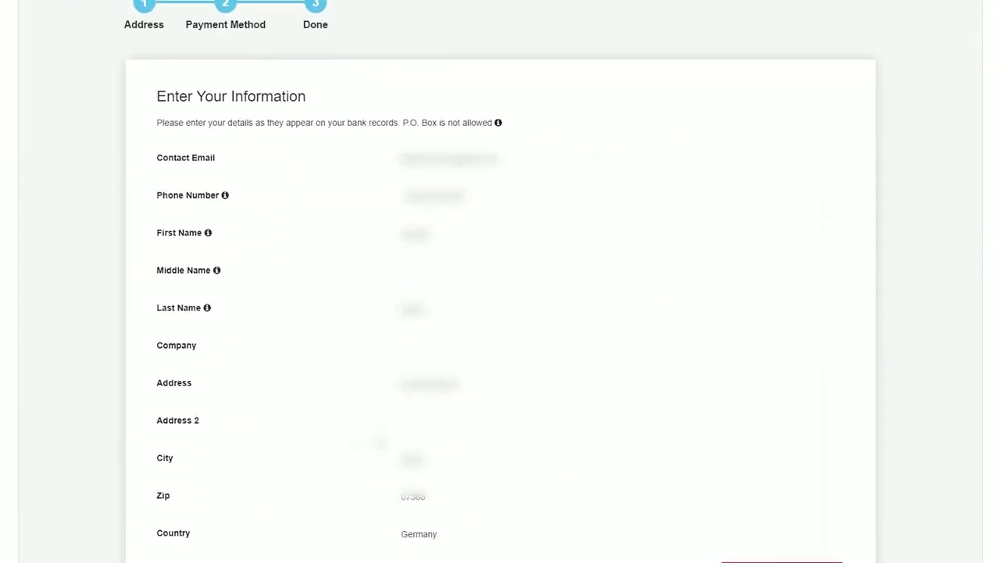
pyautogui.scroll(3, 311, 335)
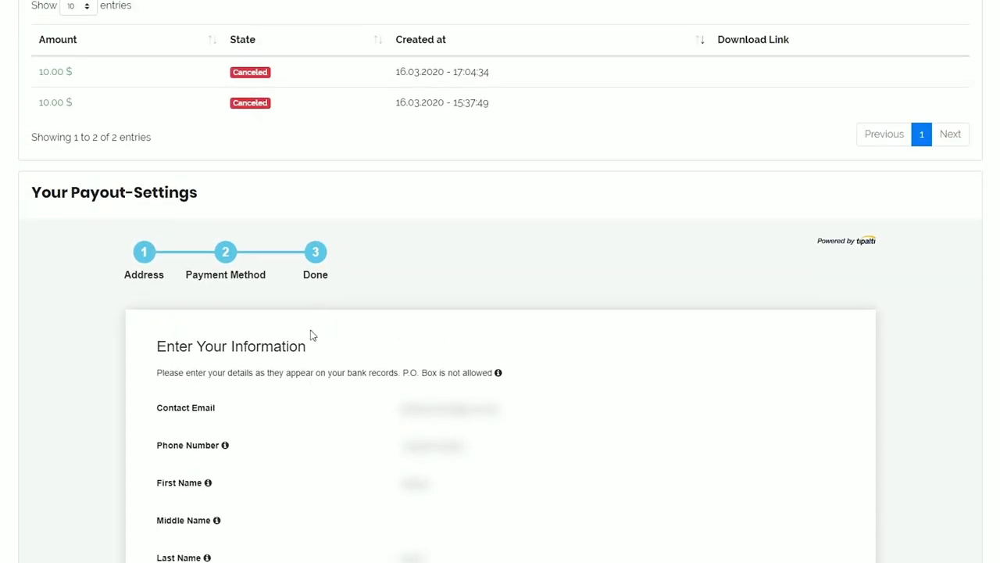
pyautogui.scroll(3, 311, 334)
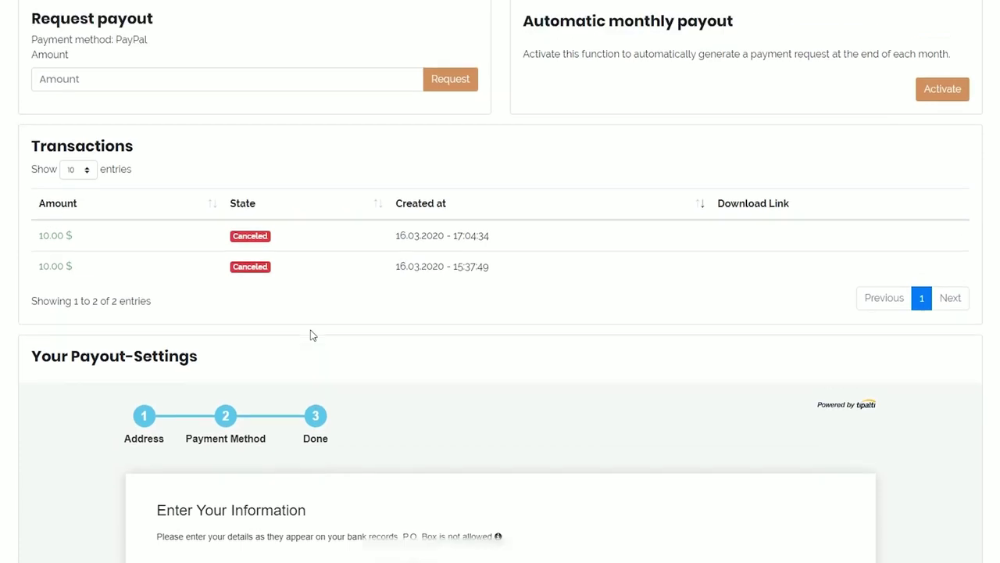
pyautogui.scroll(1, 311, 334)
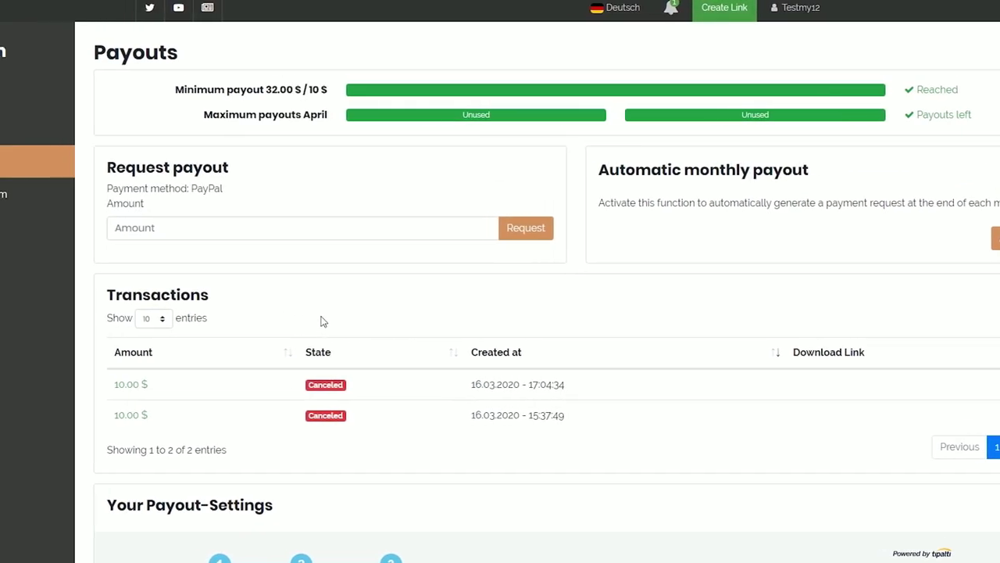
# - Open the Affiliate Program page and copy the affiliate URL
pyautogui.click(106, 205)
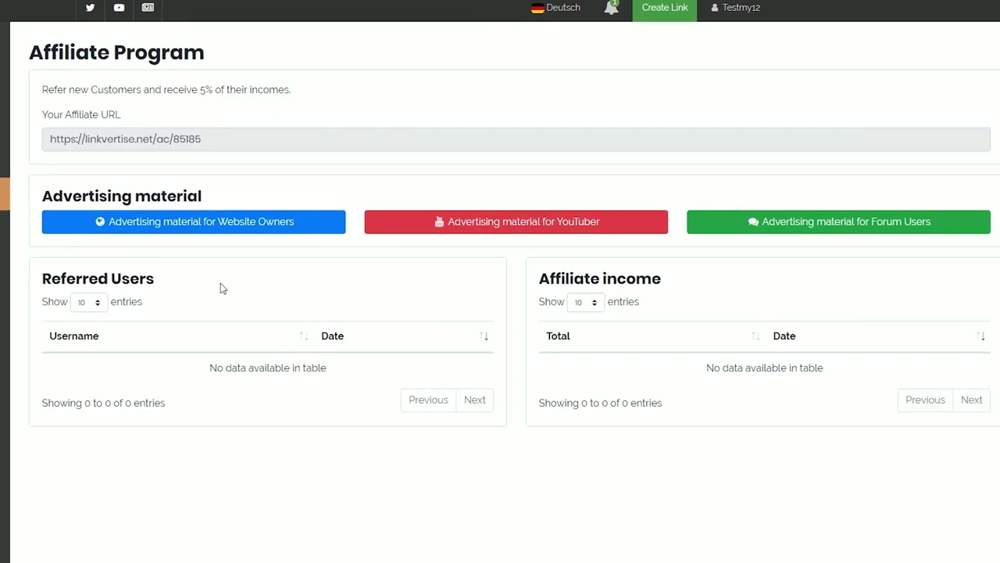
pyautogui.moveTo(198, 137); pyautogui.dragTo(46, 139)
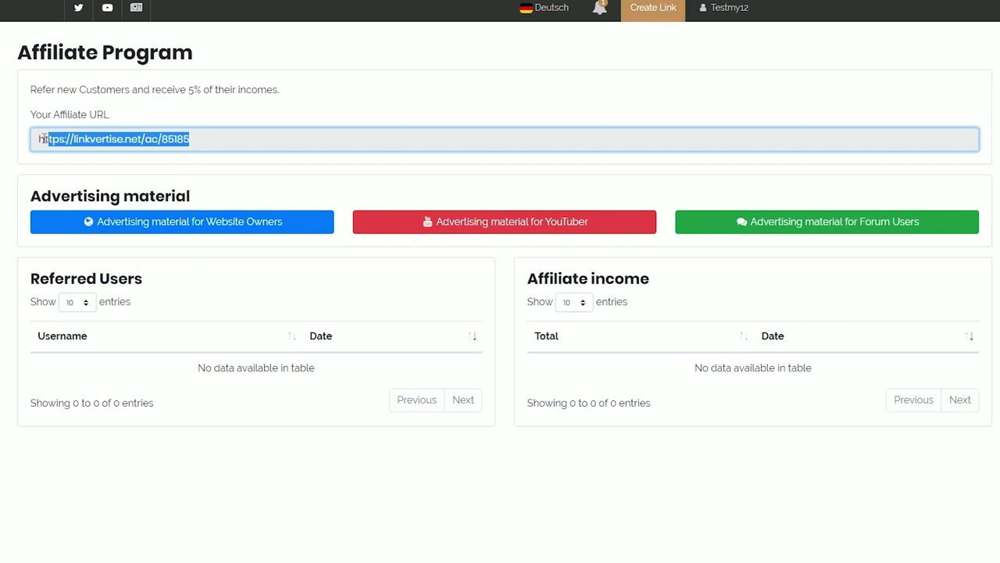
pyautogui.rightClick(96, 139)
pyautogui.click(131, 151)
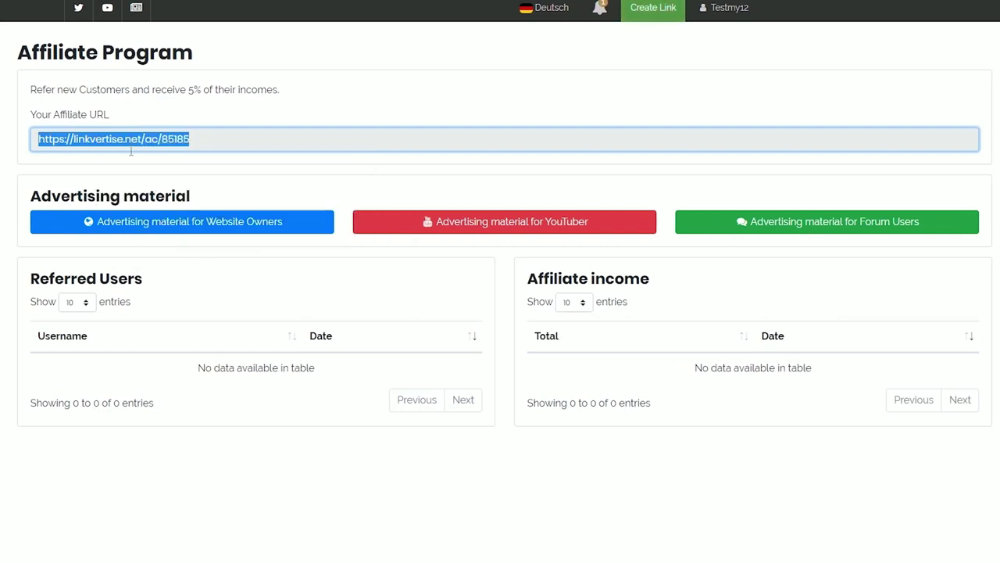
pyautogui.click(251, 139)
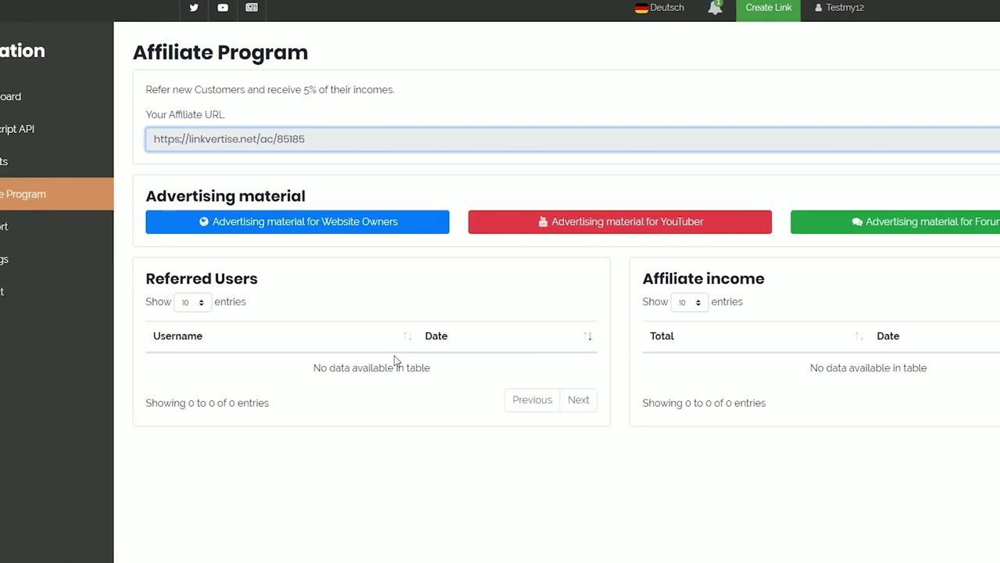
# - Open the Support page and view the answers to the current questions on support times, RPM, Payoneer payouts and withdrawal amounts
pyautogui.click(4, 240)
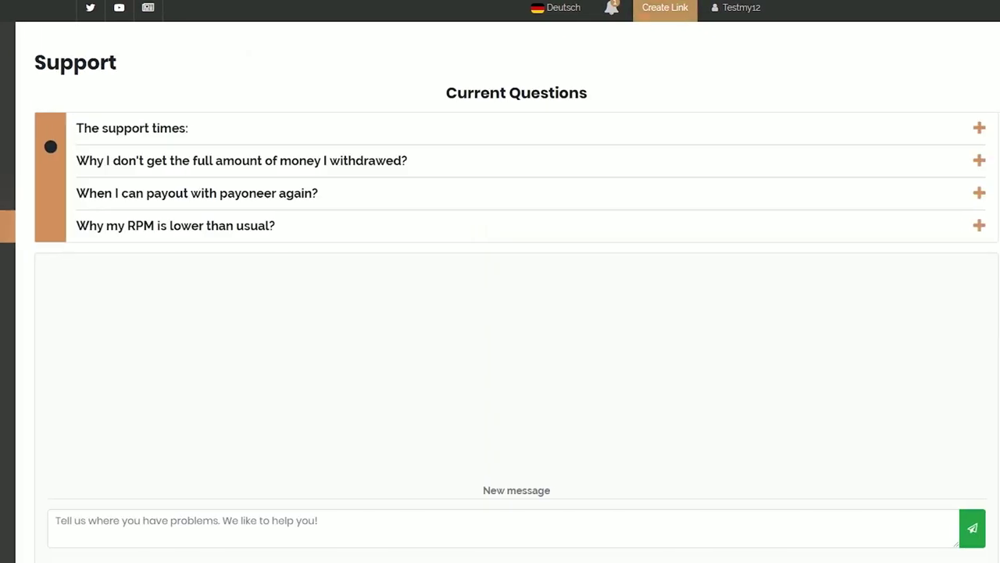
pyautogui.click(960, 129)
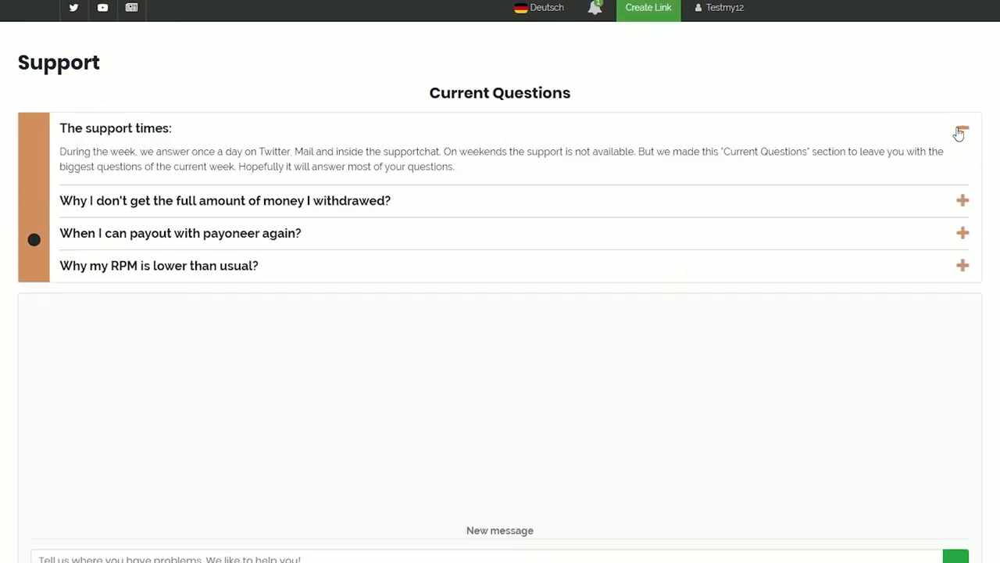
pyautogui.click(960, 131)
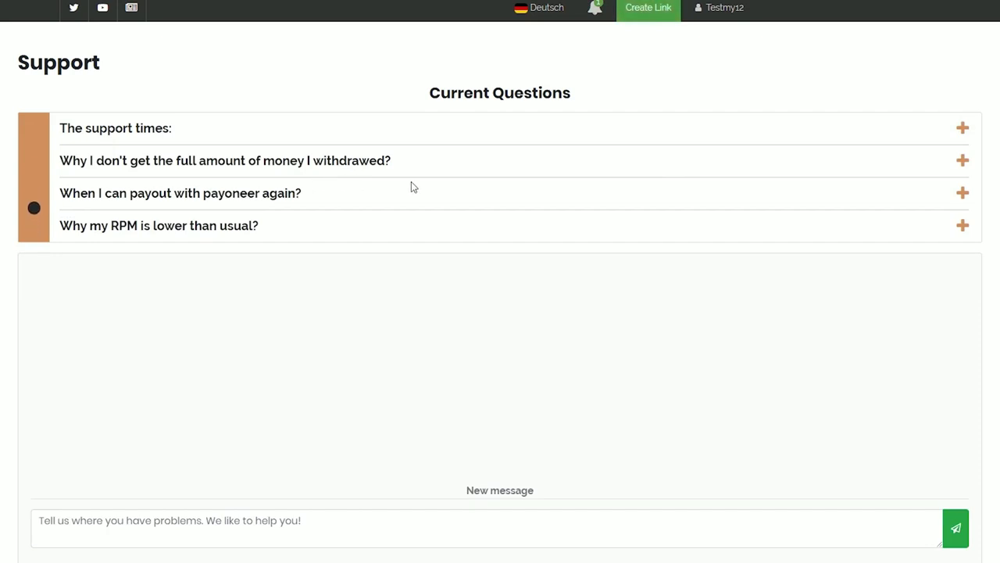
pyautogui.moveTo(608, 101); pyautogui.dragTo(365, 91)
pyautogui.click(359, 94)
pyautogui.click(964, 225)
pyautogui.click(962, 224)
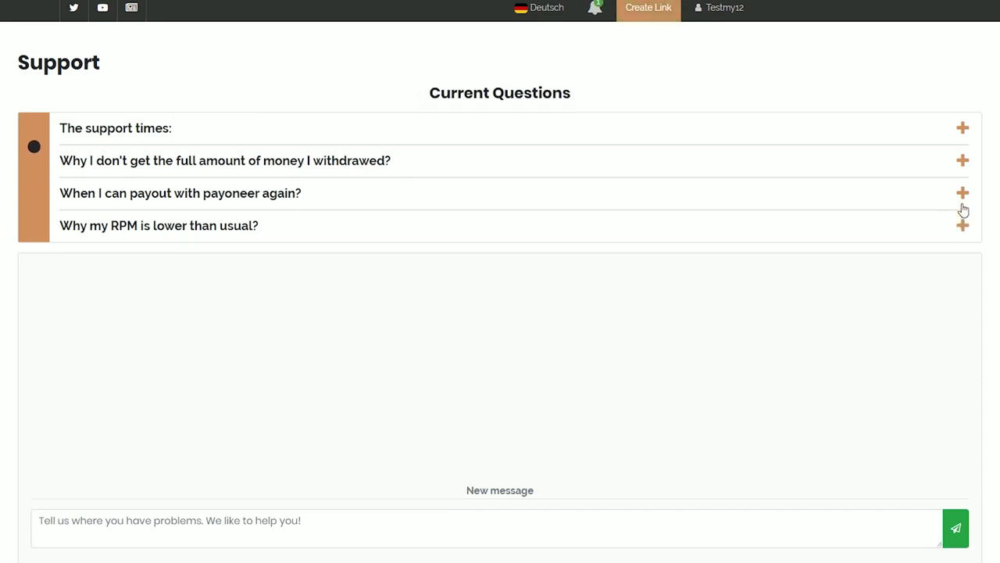
pyautogui.click(963, 195)
pyautogui.click(963, 197)
pyautogui.click(964, 164)
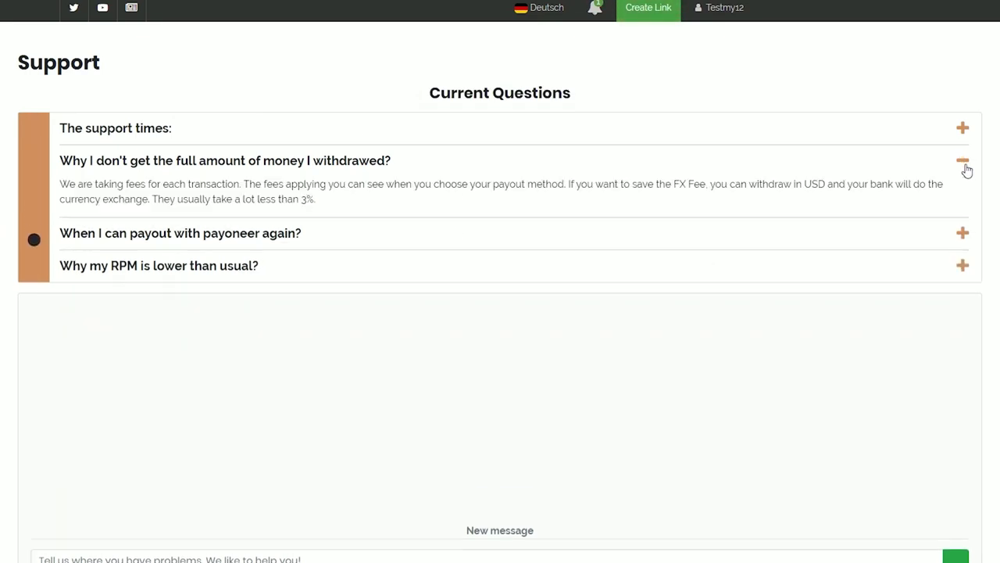
# - Collapse the withdrawal amount answer and look over the support message form and the helpful articles for every topic
pyautogui.click(962, 164)
pyautogui.scroll(-4, 477, 415)
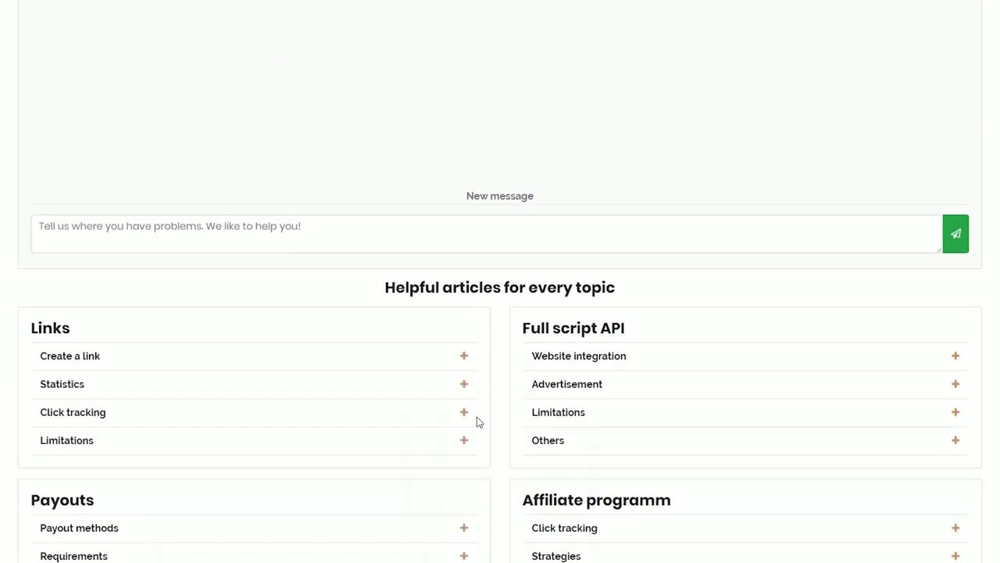
pyautogui.scroll(4, 477, 413)
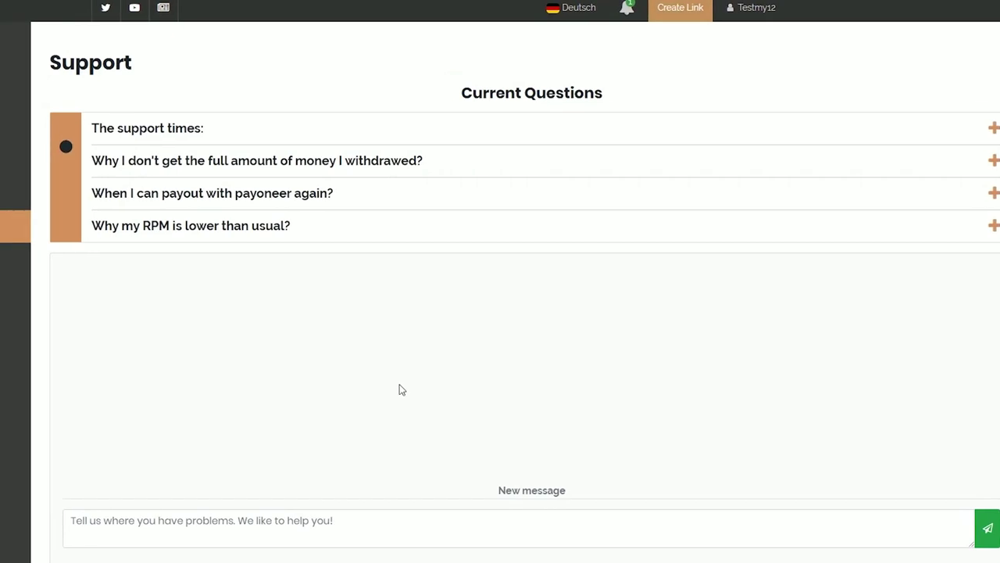
# - On the Settings page, set the display name for links to Hallo and the VAT calculation to Company (VAT)
pyautogui.click(68, 263)
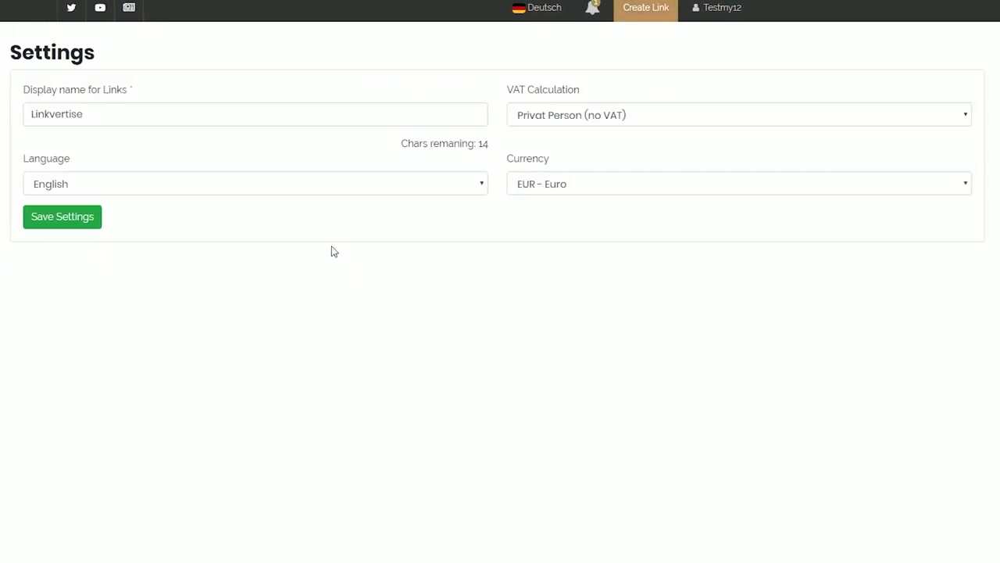
pyautogui.tripleClick(218, 116)
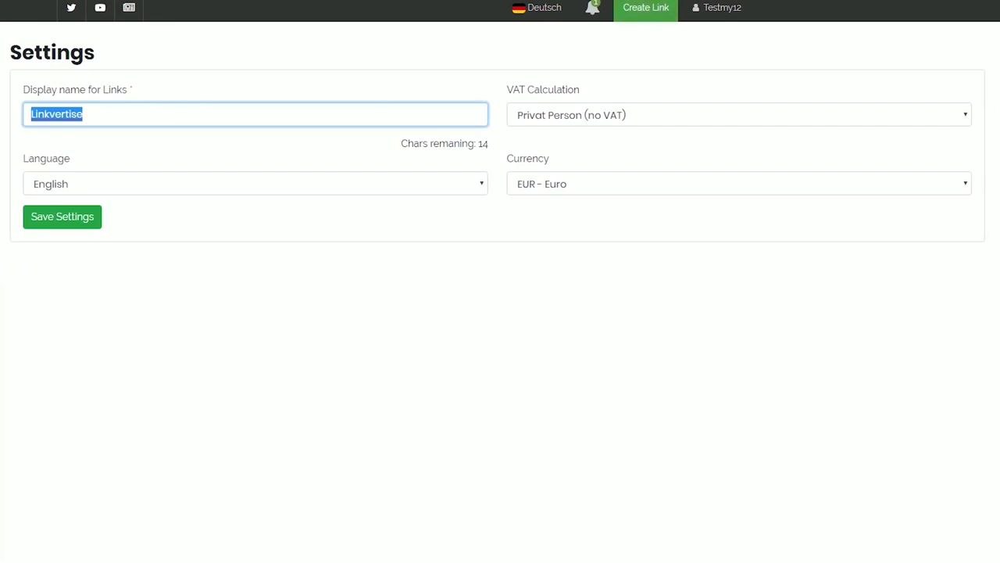
pyautogui.write('Hallo')
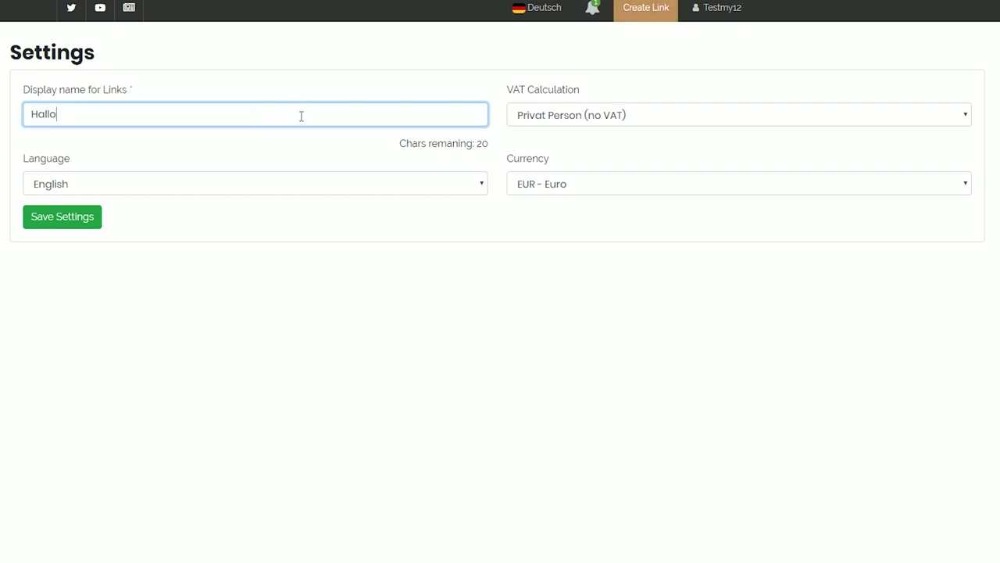
pyautogui.click(528, 116)
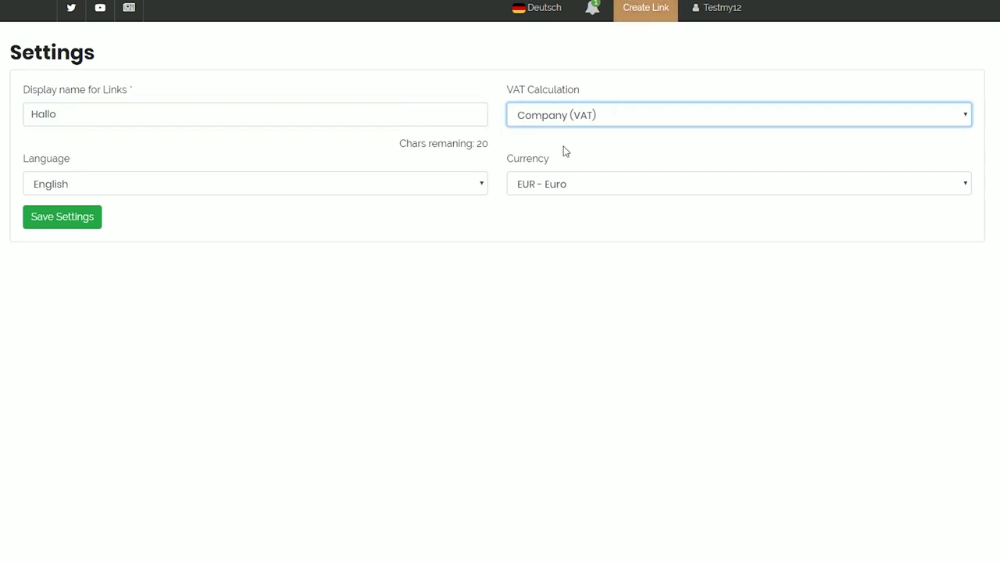
# - View the available language options and look through the list of currencies in the settings
pyautogui.click(400, 187)
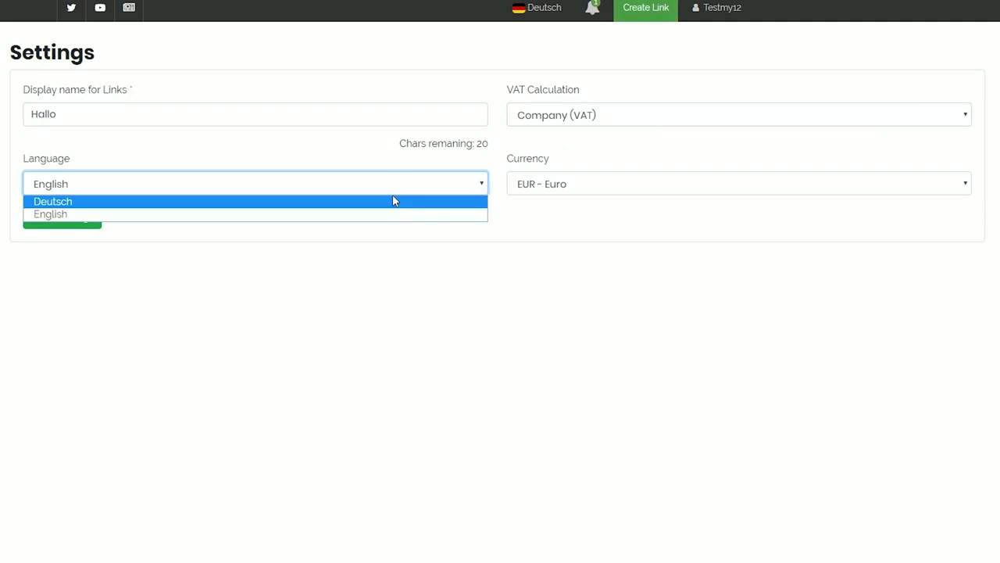
pyautogui.click(682, 182)
pyautogui.scroll(5, 659, 359)
pyautogui.scroll(-5, 648, 297)
pyautogui.scroll(-10, 665, 355)
pyautogui.scroll(10, 661, 340)
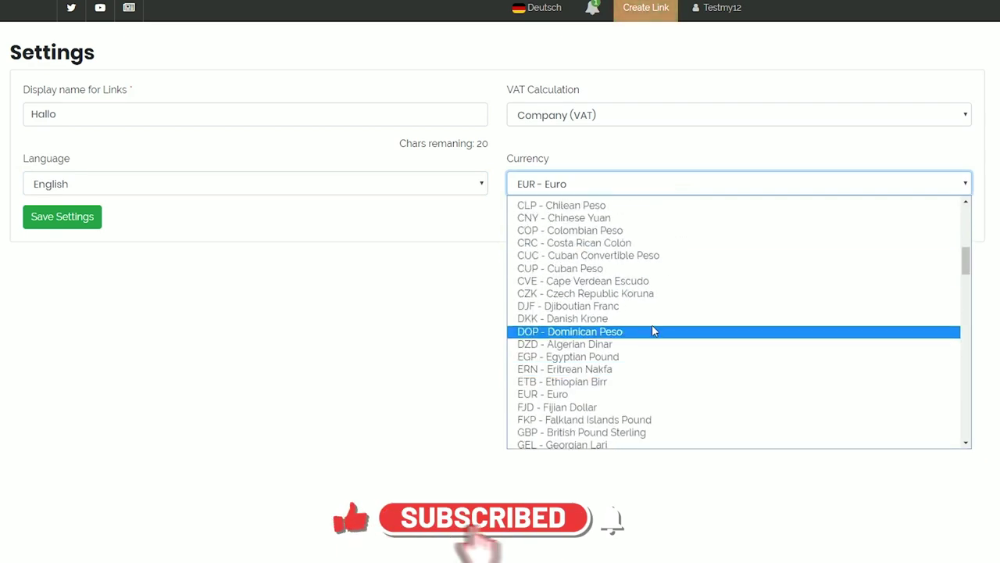
pyautogui.scroll(5, 636, 303)
pyautogui.scroll(-20, 635, 303)
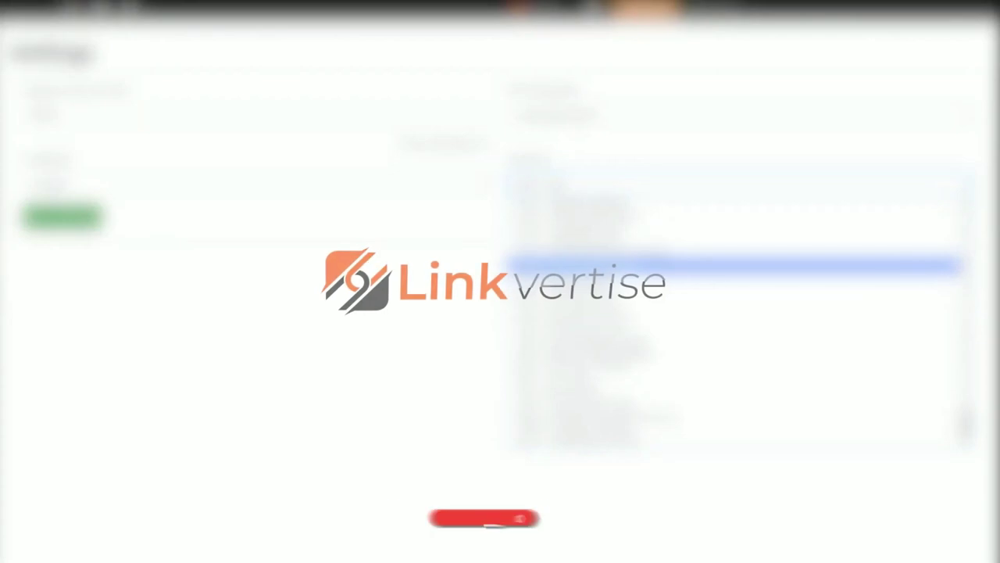